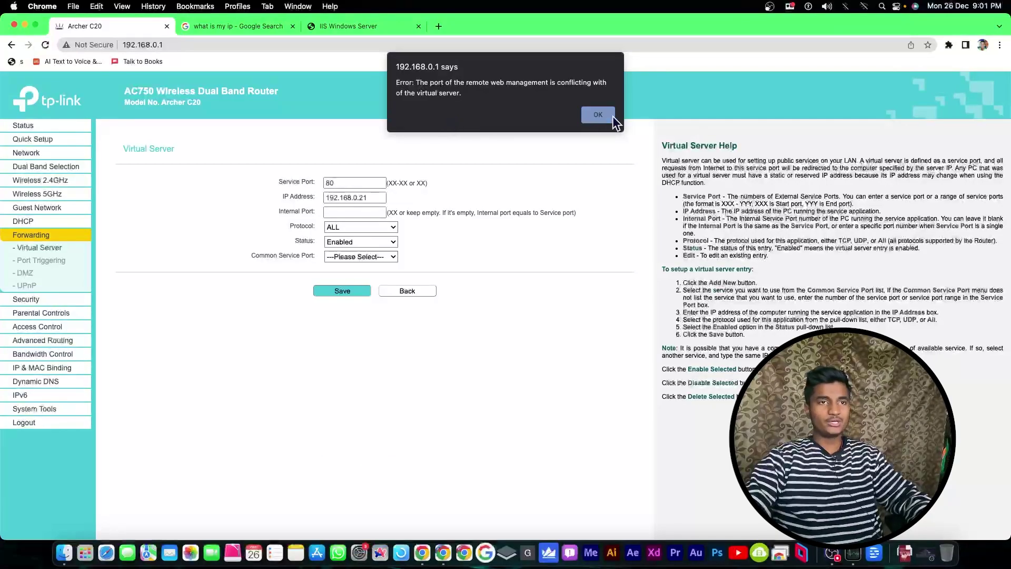
# - Dismiss the '192.168.0.1 says' alert about the remote management port conflicting with the virtual server
pyautogui.click(598, 115)
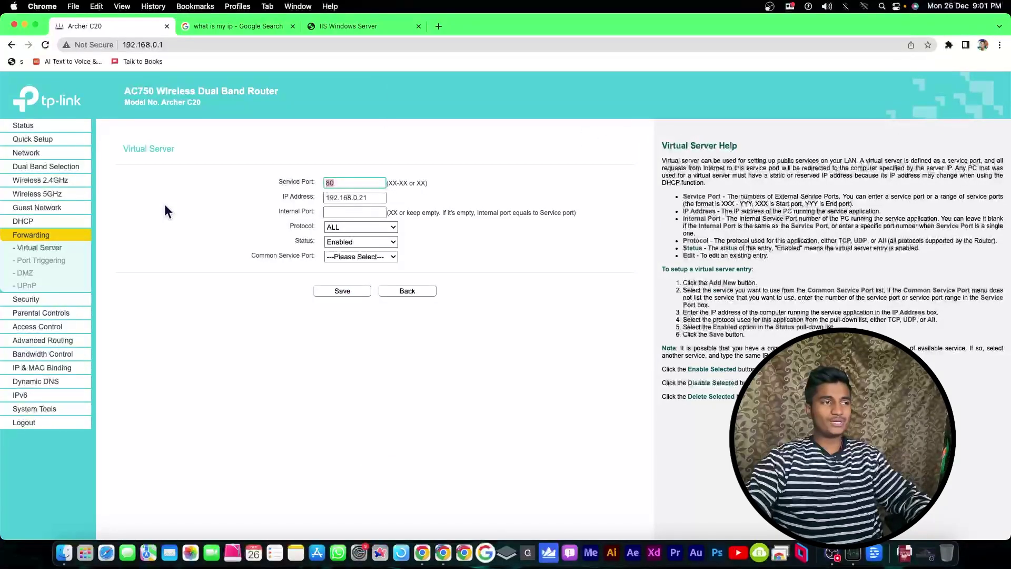
# - Under Security > Remote Management, replace web management port 80 with 1025 and save
pyautogui.click(48, 304)
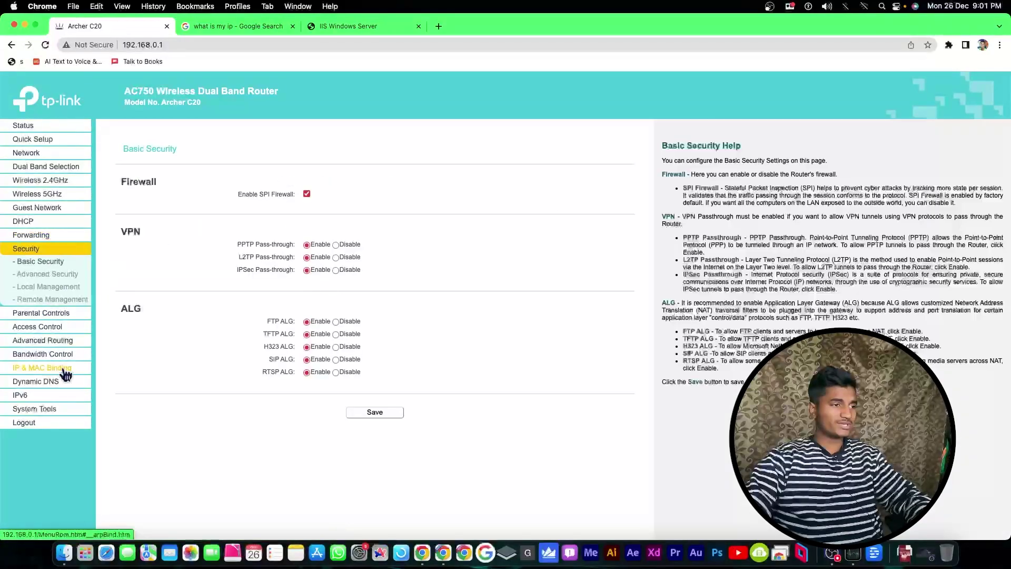
pyautogui.click(47, 302)
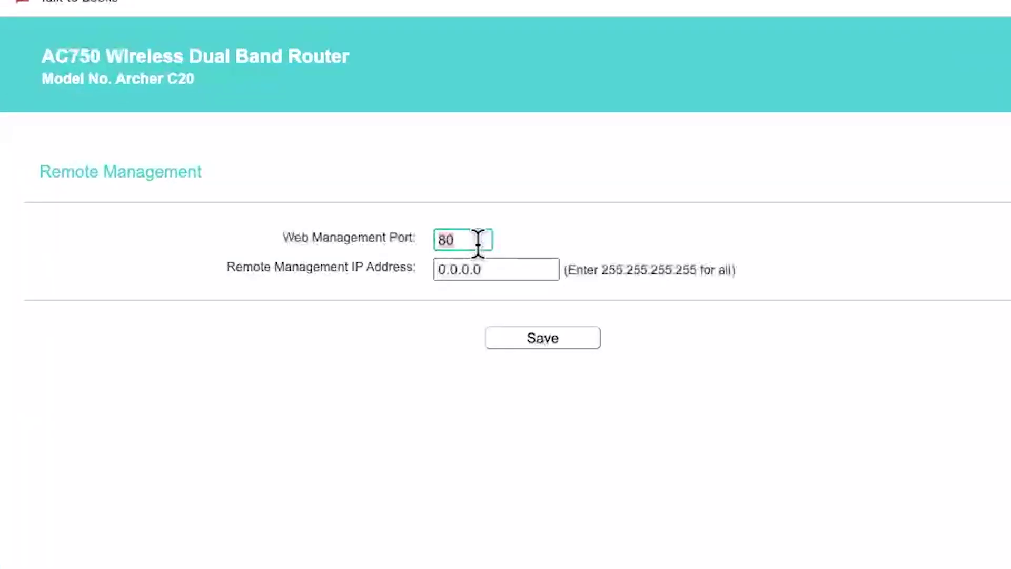
pyautogui.doubleClick(477, 240)
pyautogui.press('BackSpace')
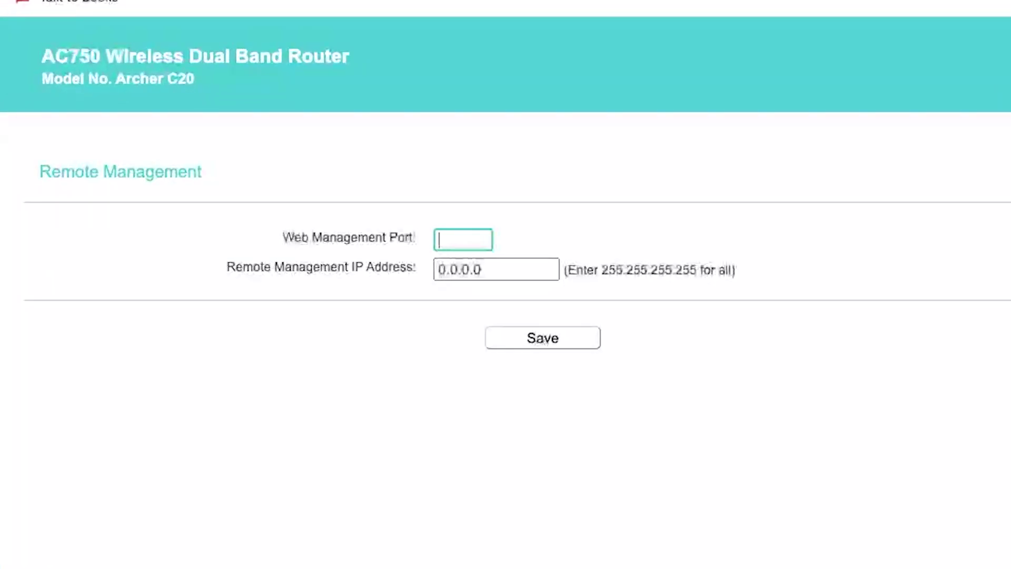
pyautogui.write('1025')
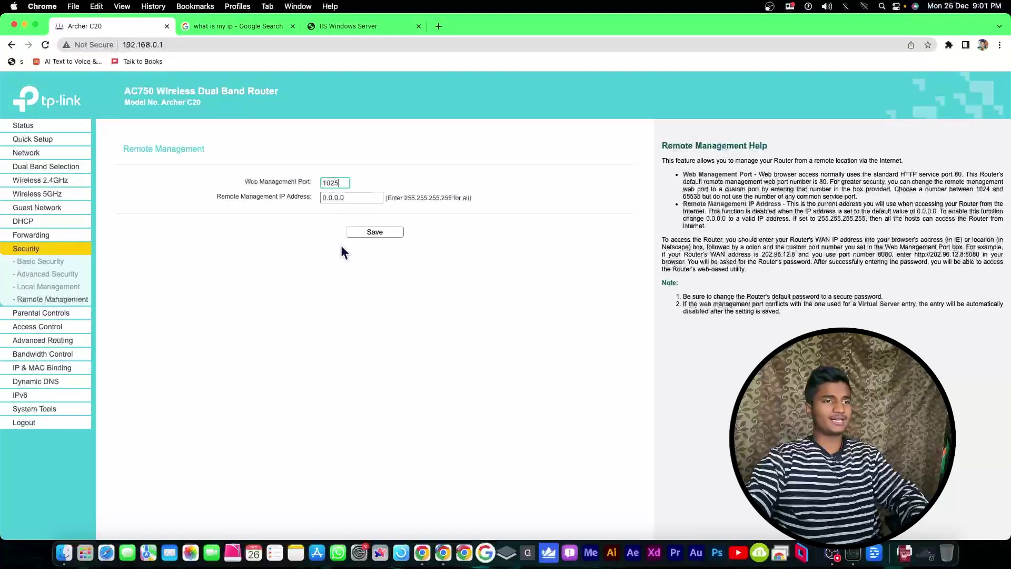
pyautogui.click(375, 231)
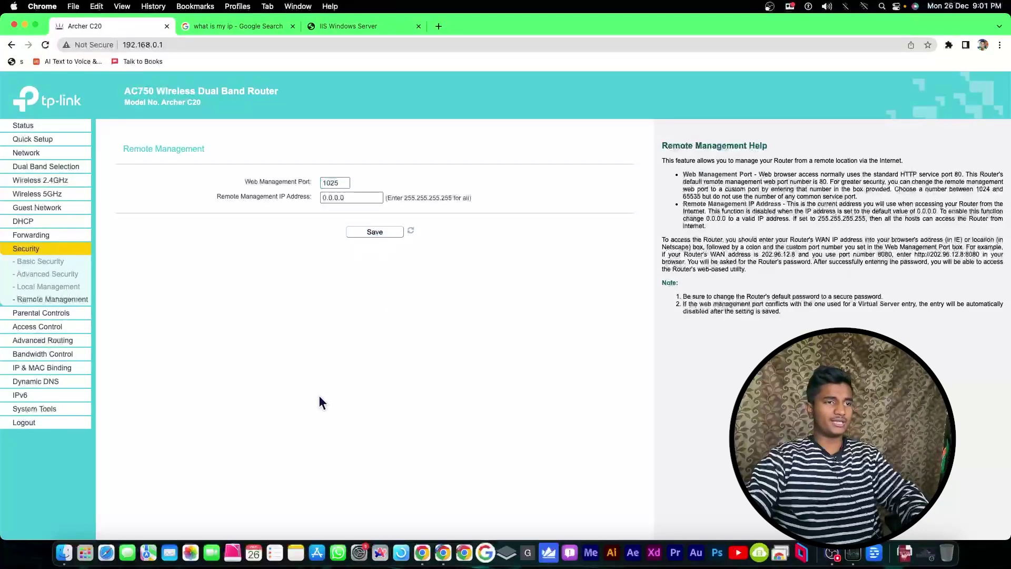
# - Add and save a Forwarding > Virtual Server rule sending service port 80 to 192.168.0.21
pyautogui.click(66, 239)
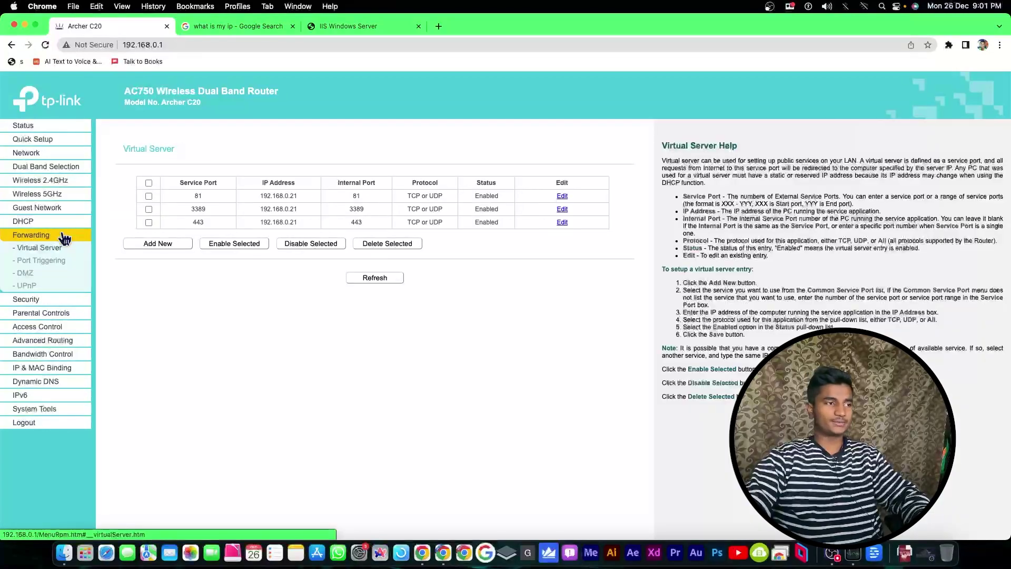
pyautogui.click(162, 247)
pyautogui.click(345, 183)
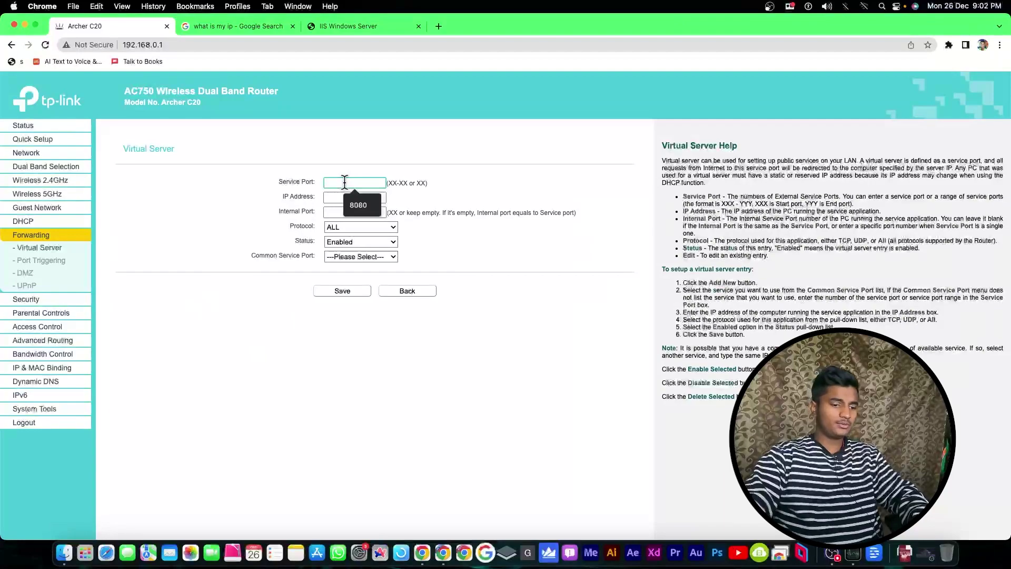
pyautogui.write('80')
pyautogui.press('Tab')
pyautogui.write('192.')
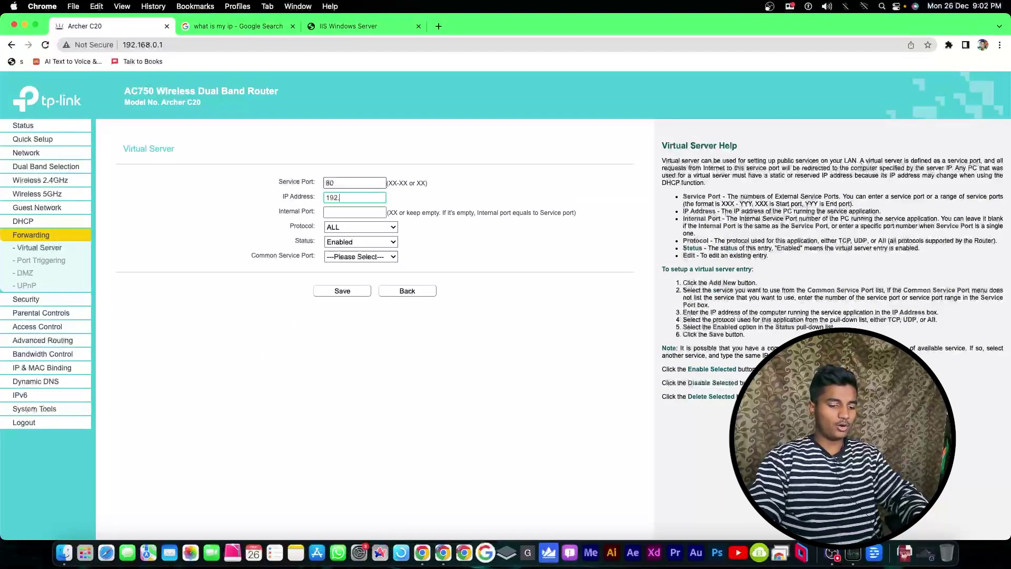
pyautogui.write('168.0.21')
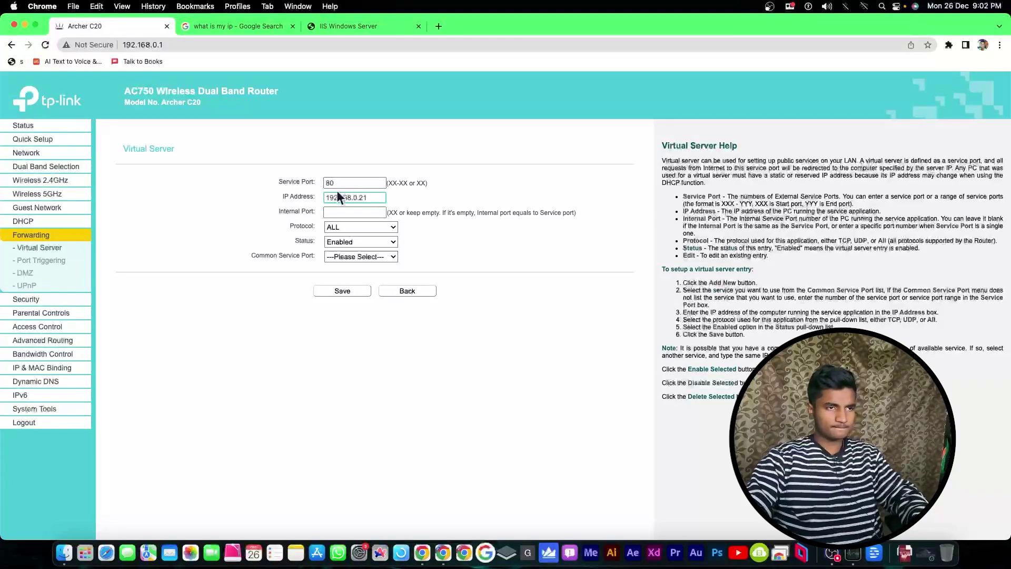
pyautogui.click(354, 294)
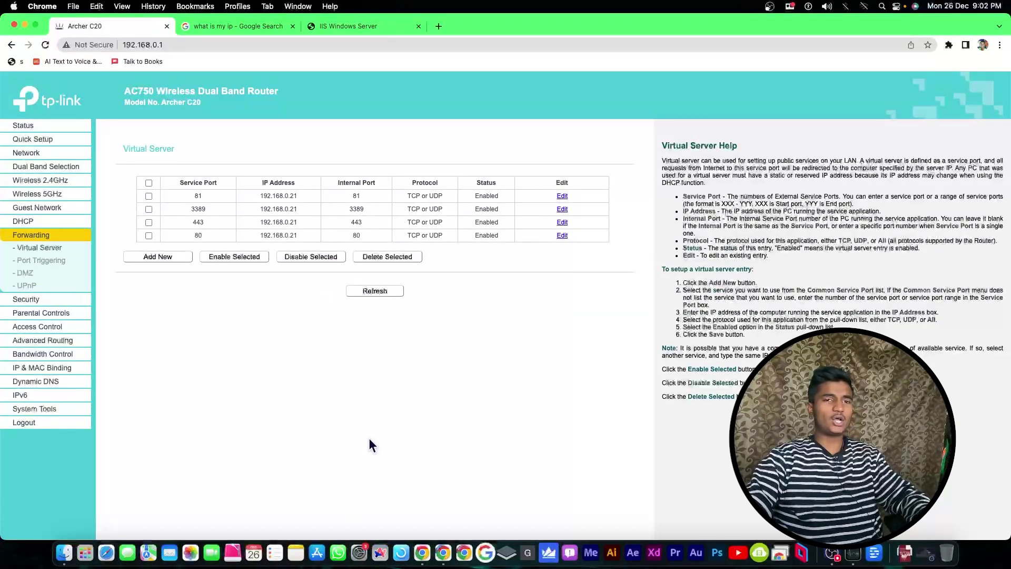
pyautogui.click(244, 32)
pyautogui.rightClick(174, 220)
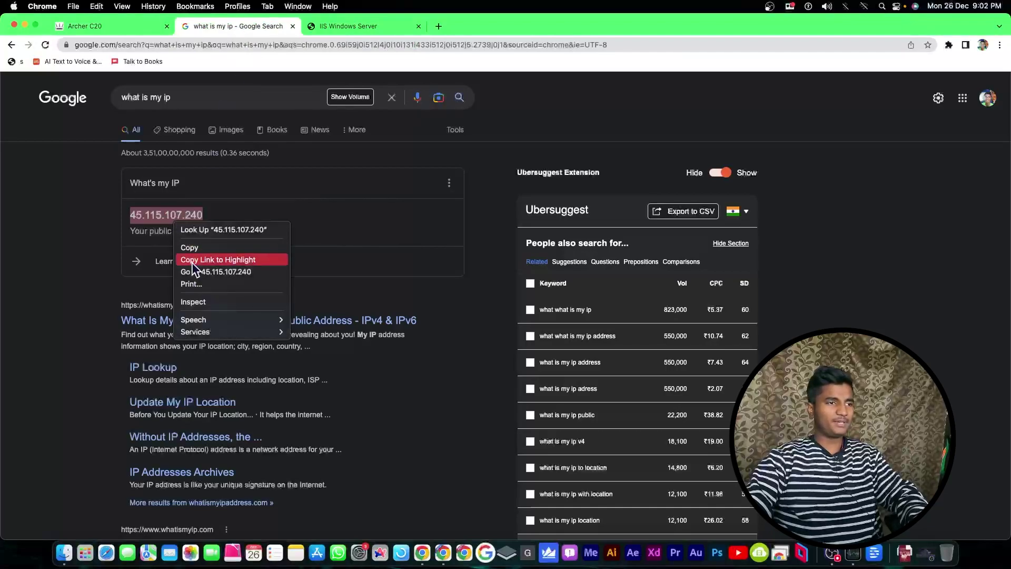
pyautogui.click(192, 246)
# - Load 45.115.107.240 in a new tab to confirm the IIS page, then return to the router tab
pyautogui.click(440, 31)
pyautogui.press('super+v')
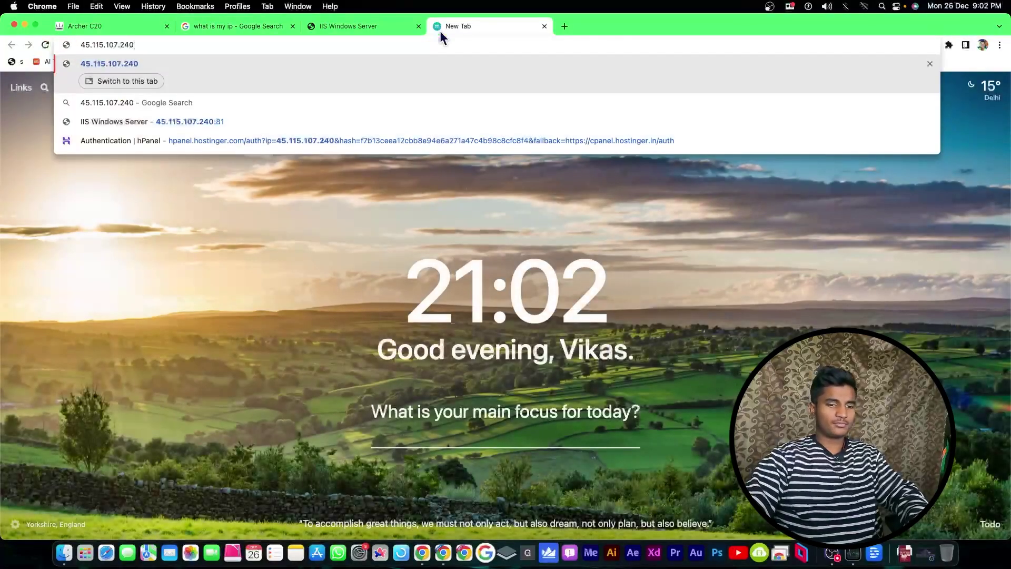
pyautogui.press('Return')
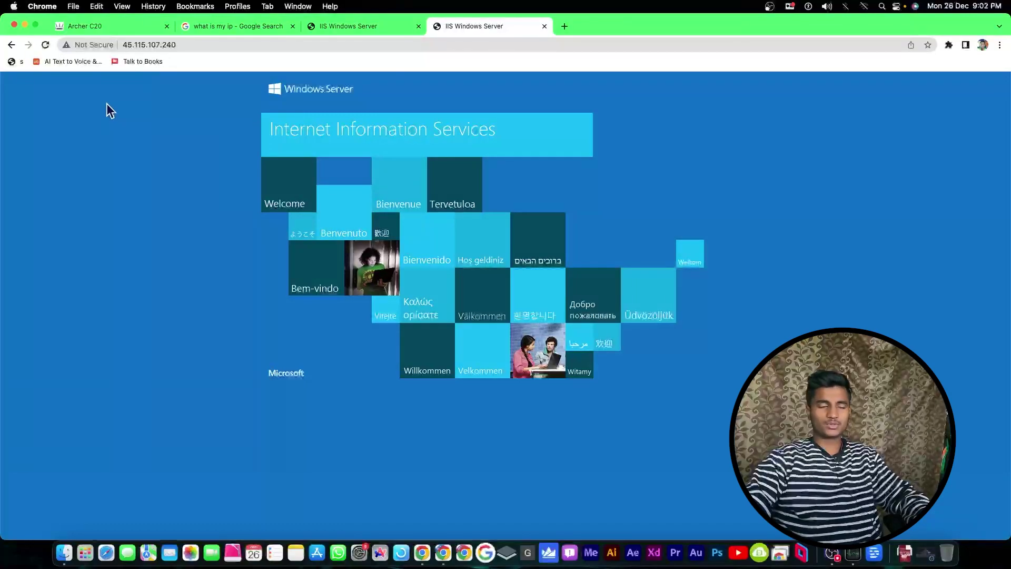
pyautogui.click(90, 26)
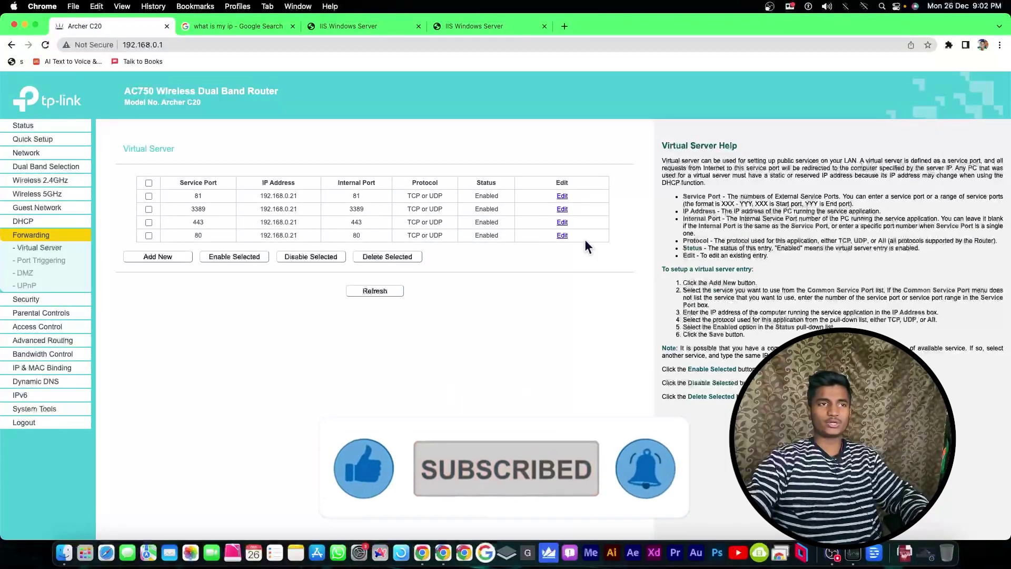
# - Load errorinaminute.com/contact-us in a new tab and select the form's Full Name field
pyautogui.click(563, 25)
pyautogui.write('err')
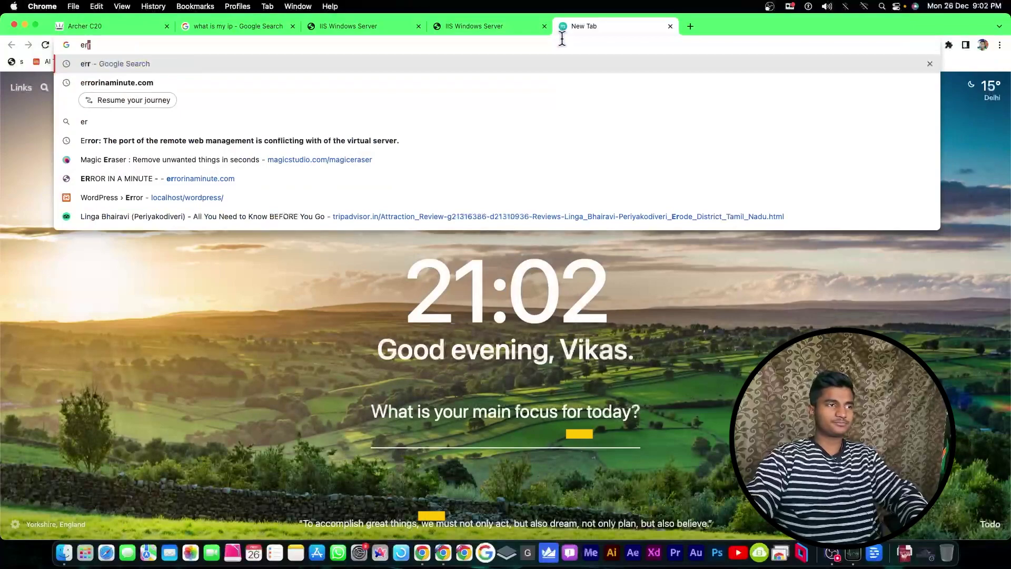
pyautogui.write('or')
pyautogui.press('Right')
pyautogui.write('/conta')
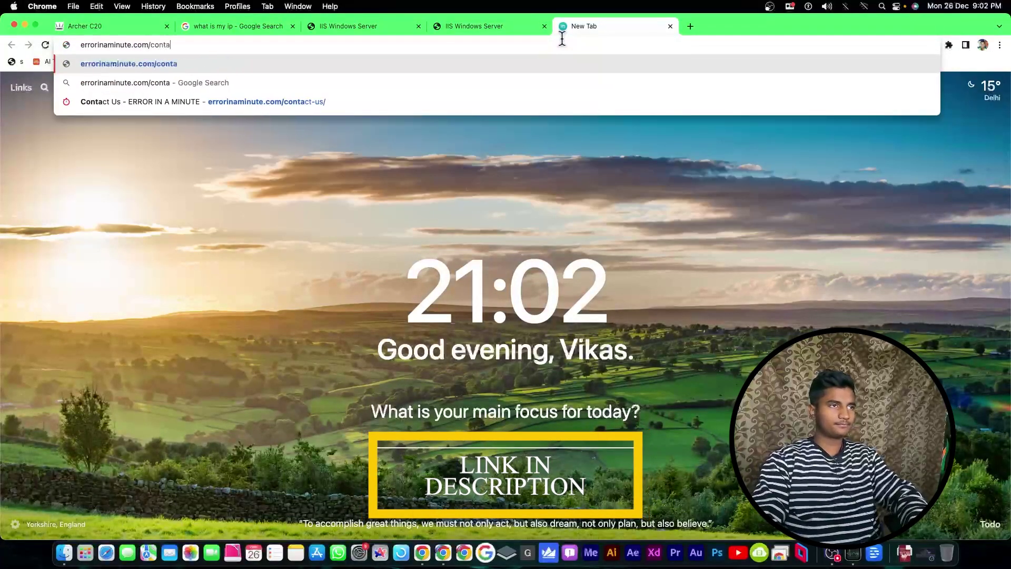
pyautogui.write('ct-')
pyautogui.press('Return')
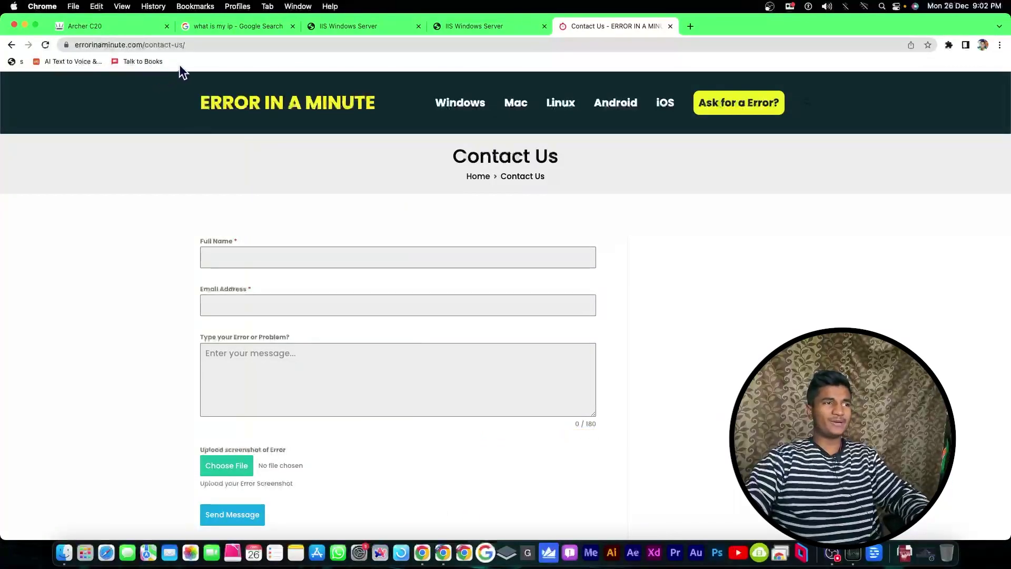
pyautogui.click(248, 265)
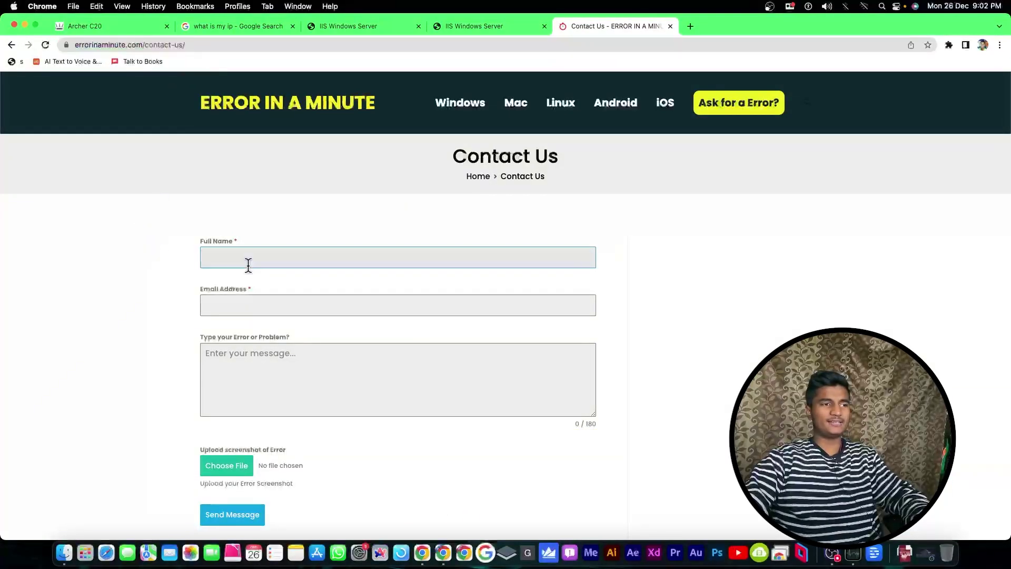
pyautogui.scroll(-3, 178, 270)
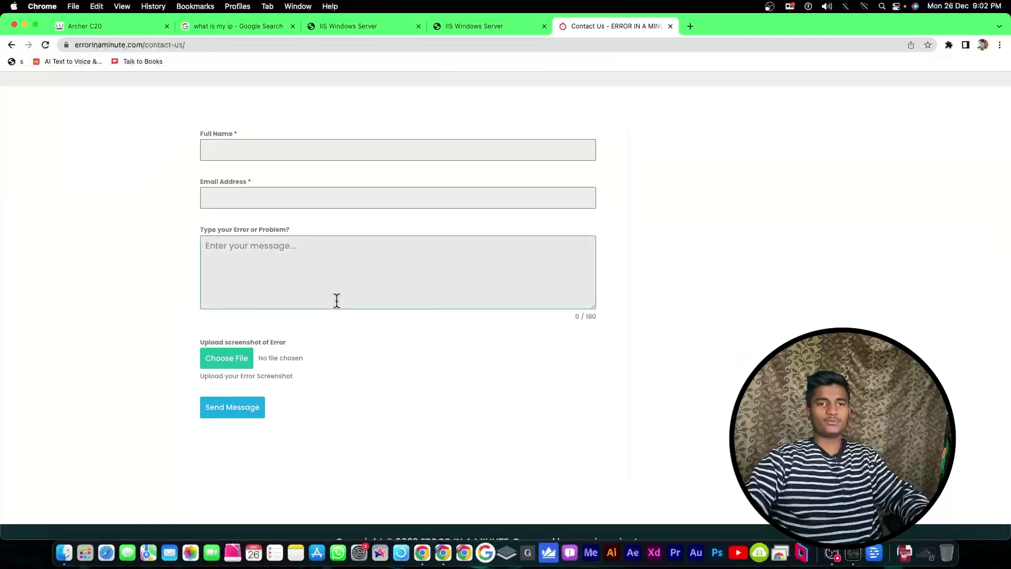